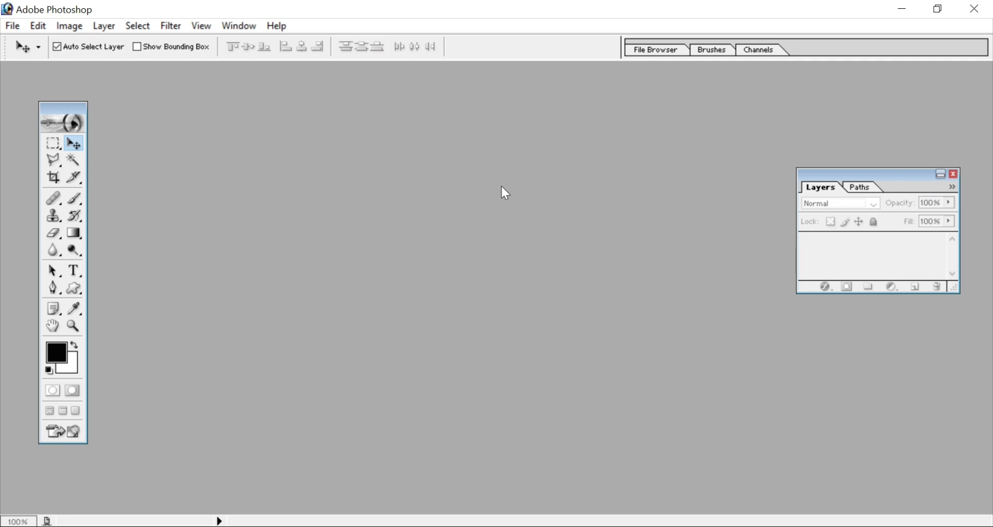
Open passs.jpg from the PHOTOSHOP PSD folder and maximize its document window
key("ctrl+o")
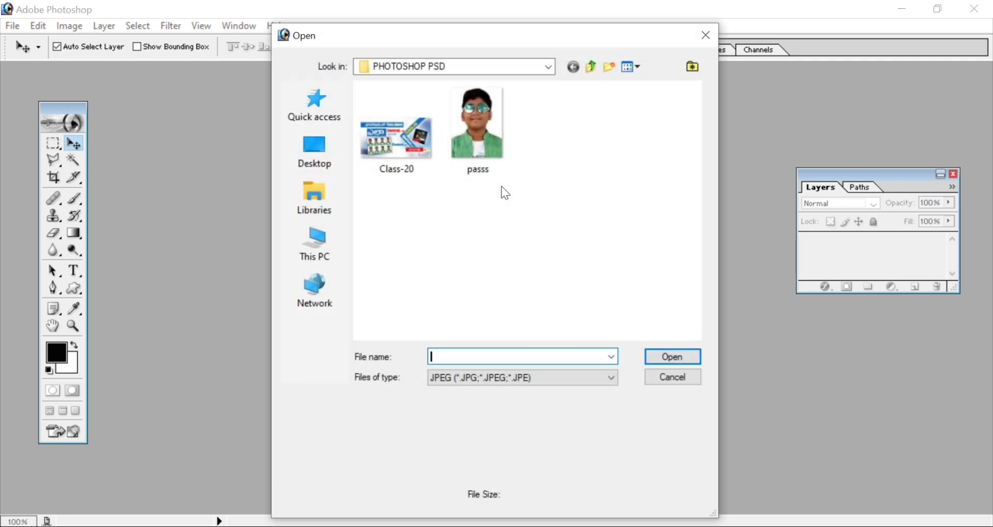
left_click(485, 140)
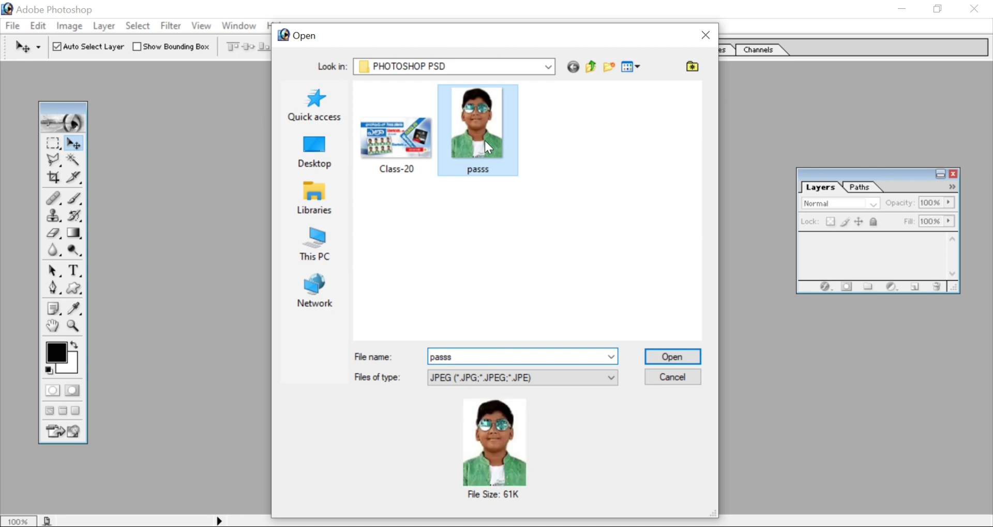
left_click(676, 355)
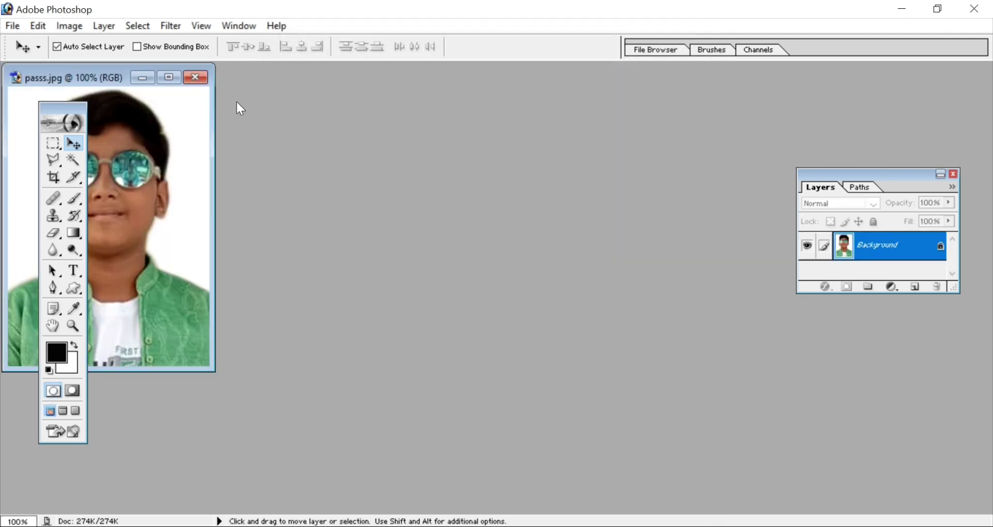
left_click(169, 78)
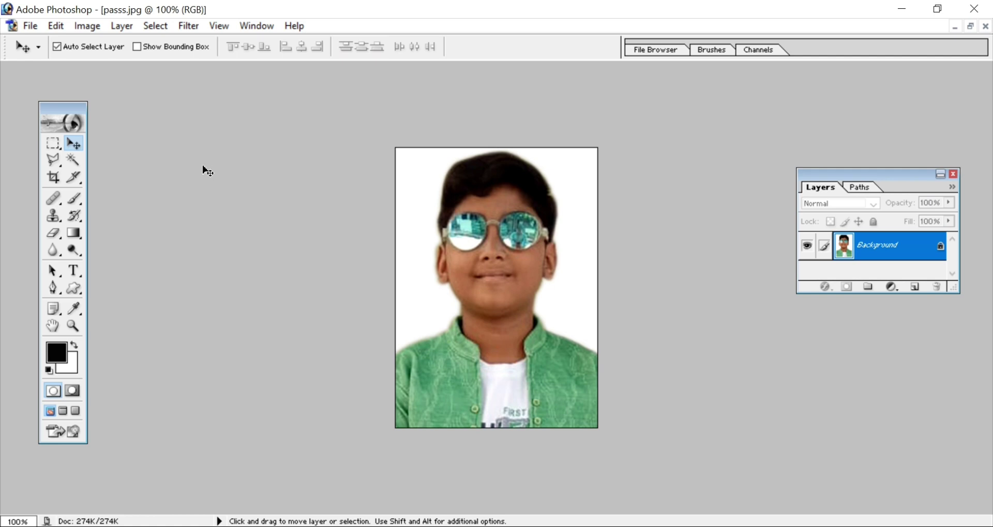
Set the Crop Tool to a fixed 1.3 × 1.8 in size at 200 pixels/inch
left_click(58, 178)
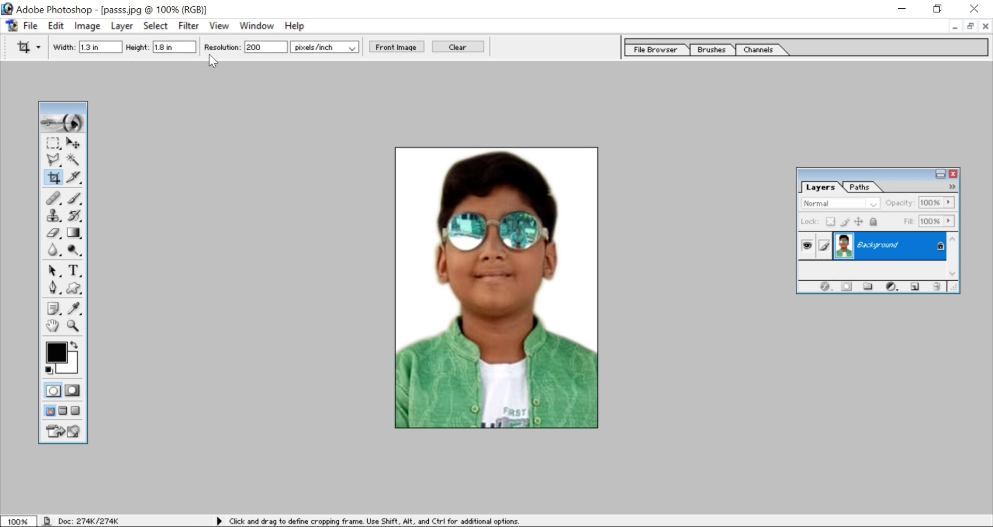
left_click(90, 47)
Crop the photo to a 1.3 × 1.8 in frame centred on the boy's head and shoulders
left_click_drag(414, 148, 613, 403)
left_click_drag(613, 403, 621, 408)
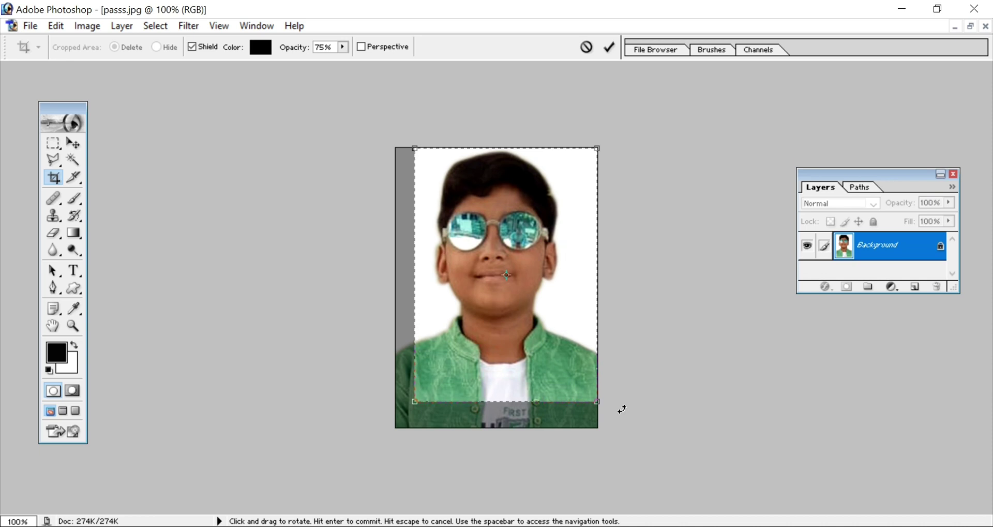
key("Left")
key("Left")
key("Left")
key("Left")
key("Left")
key("Left")
key("Left")
key("Left")
key("Left")
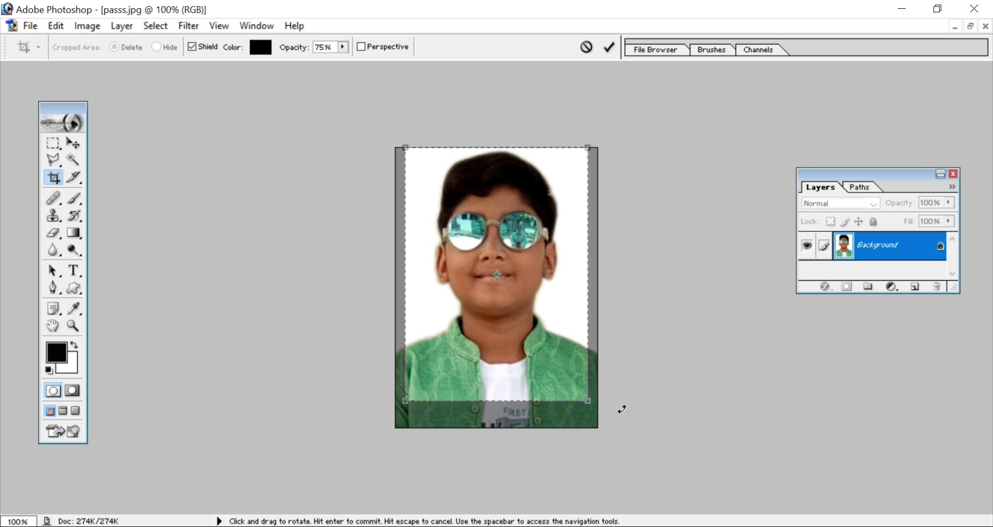
key("Right")
key("Right")
key("Right")
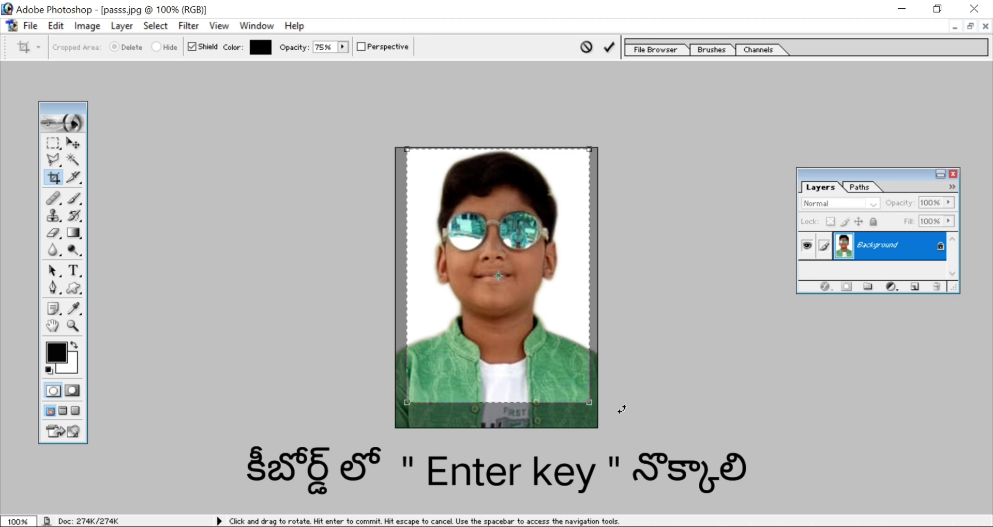
key("Return")
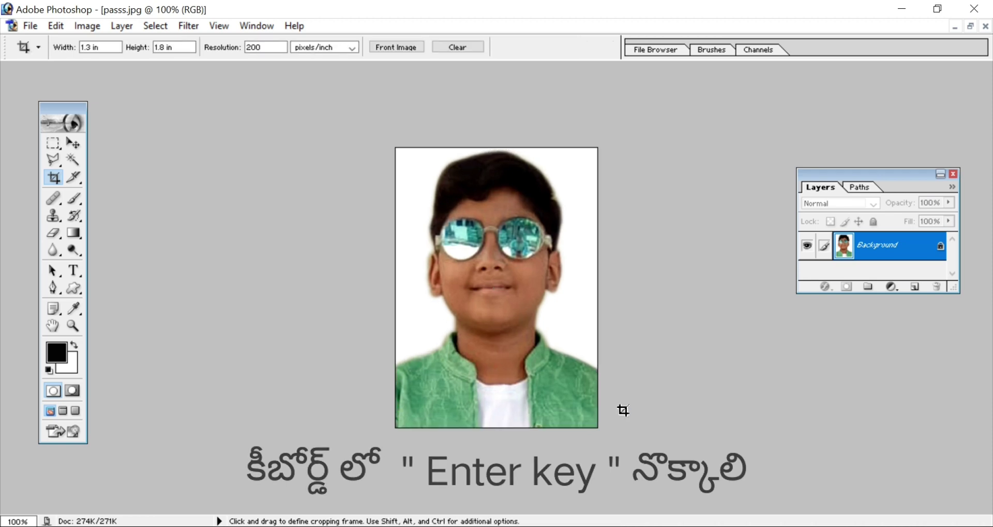
key("v")
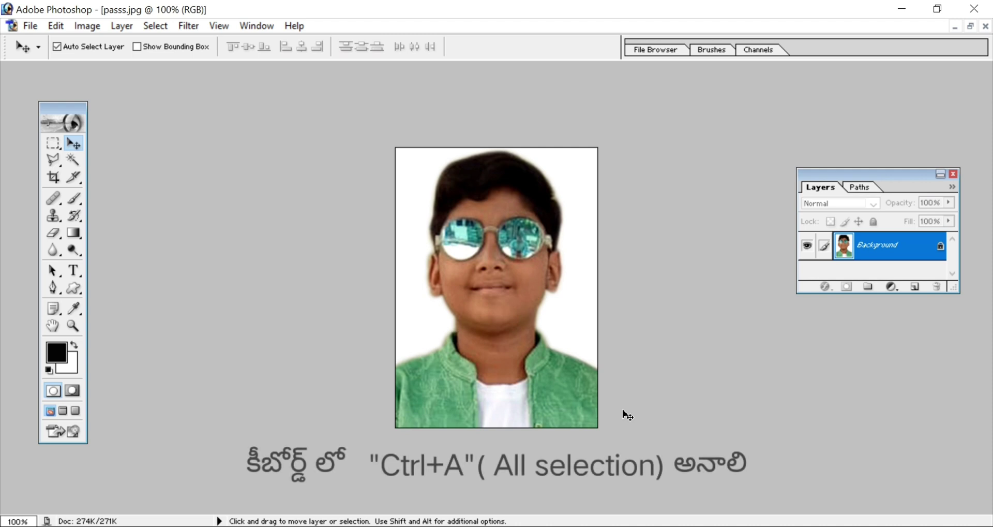
Select all of the cropped 1.3 × 1.8 in portrait
key("ctrl+a")
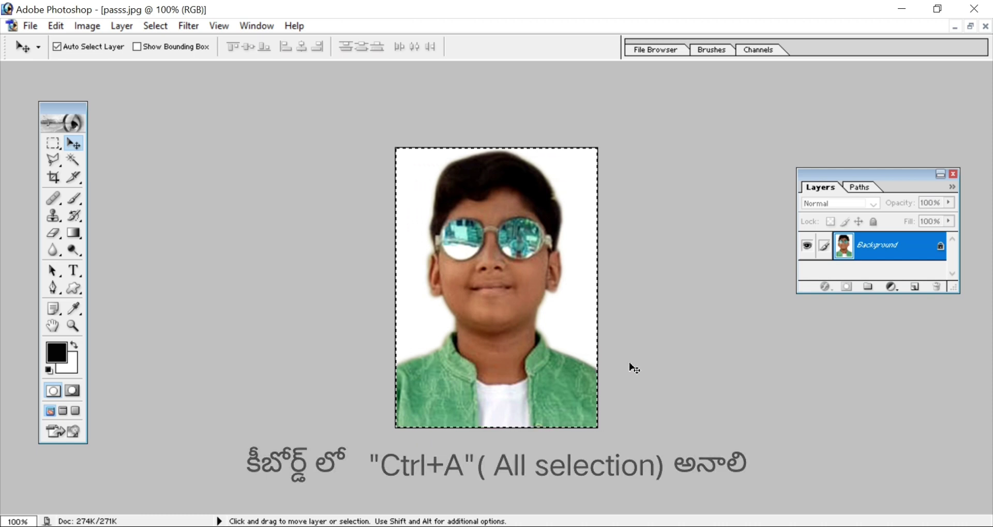
key("alt")
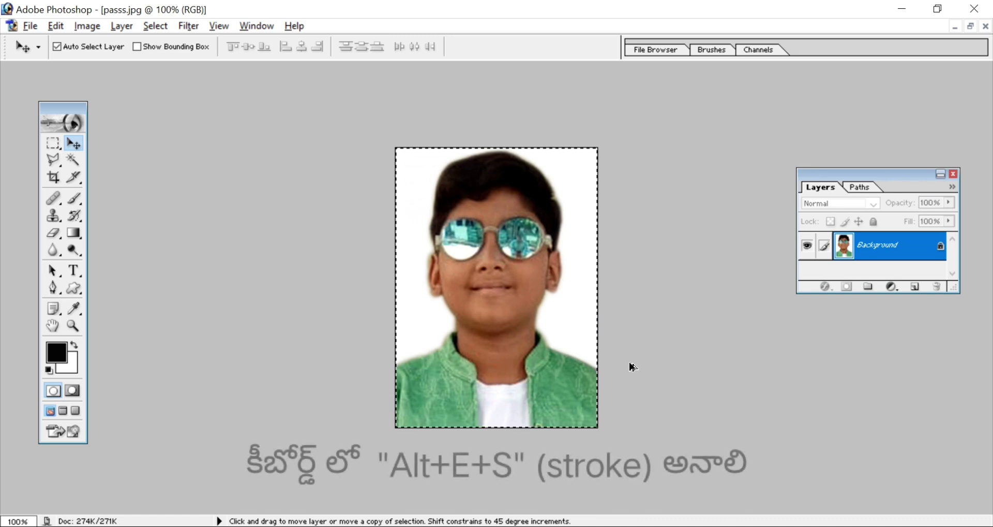
Stroke the selection with a 3 px black border at Center location
key("alt+e")
key("s")
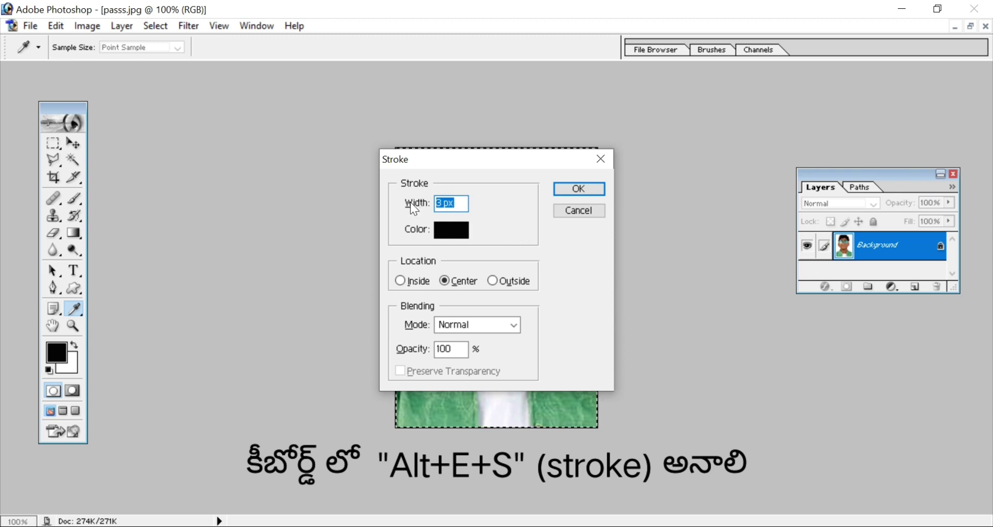
left_click(461, 234)
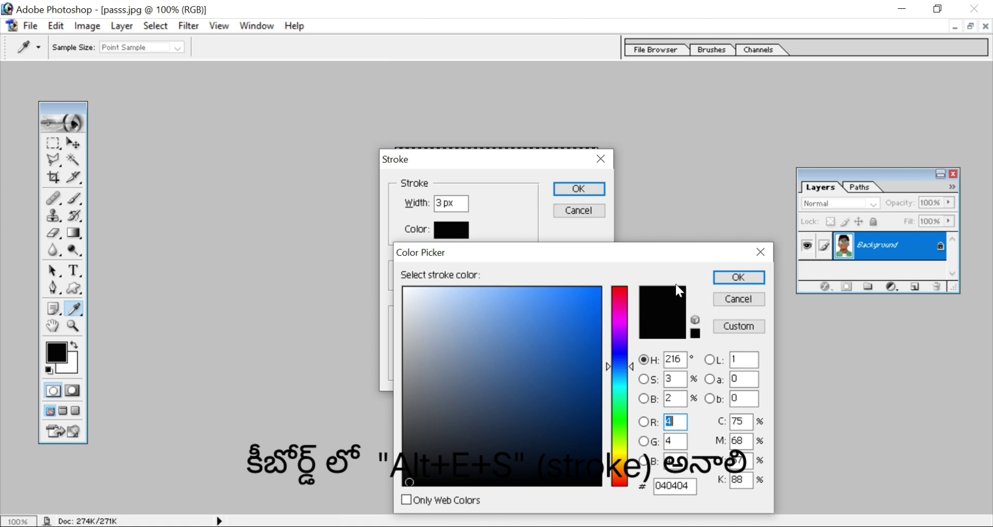
left_click(726, 279)
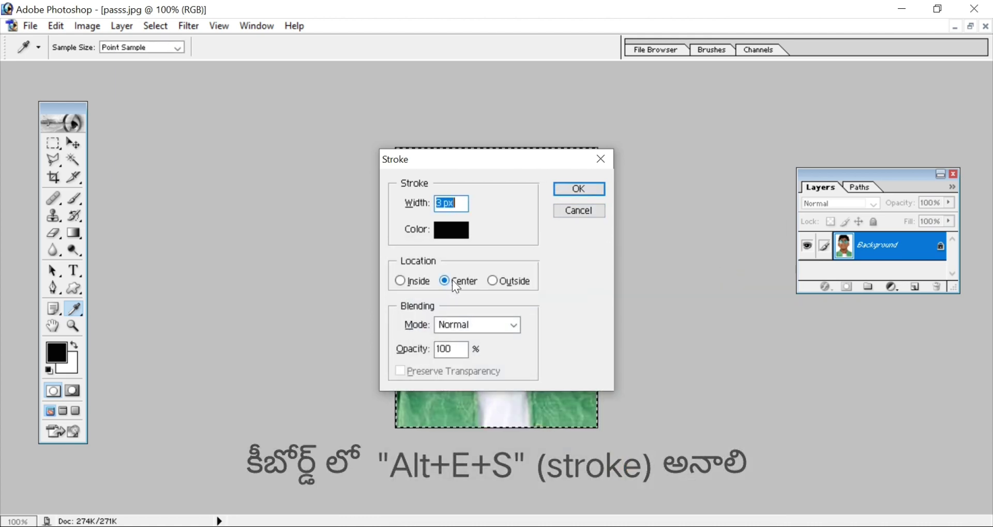
left_click(579, 189)
key("v")
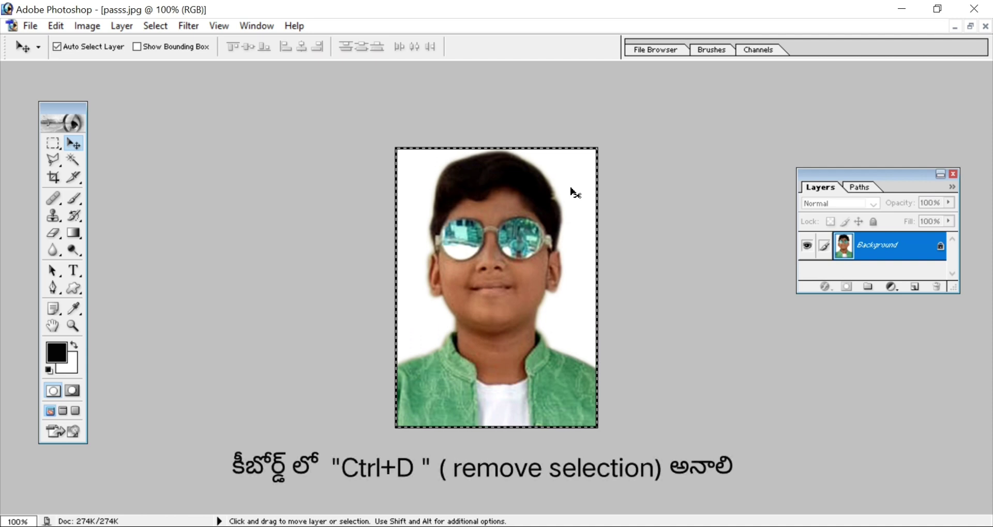
Deselect the portrait so only its 3 px black border remains
key("ctrl+d")
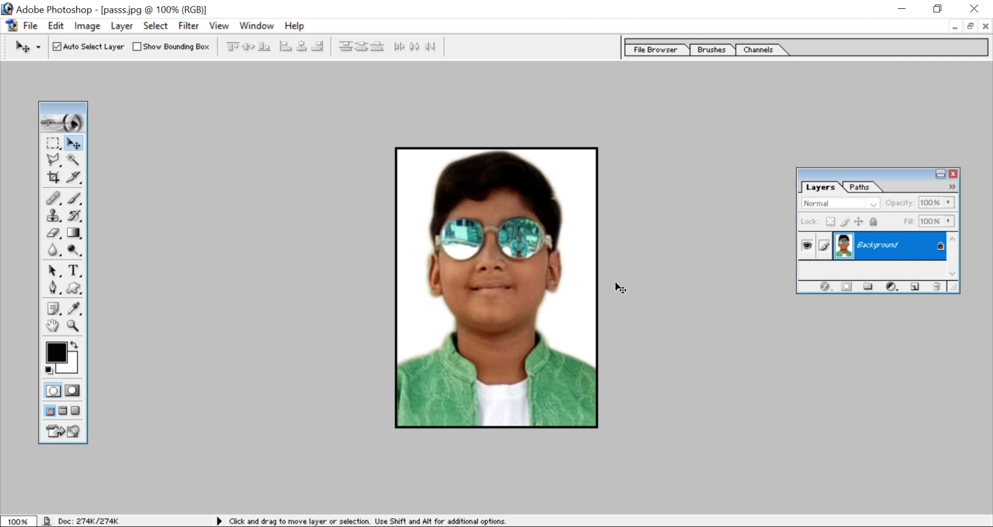
key("alt")
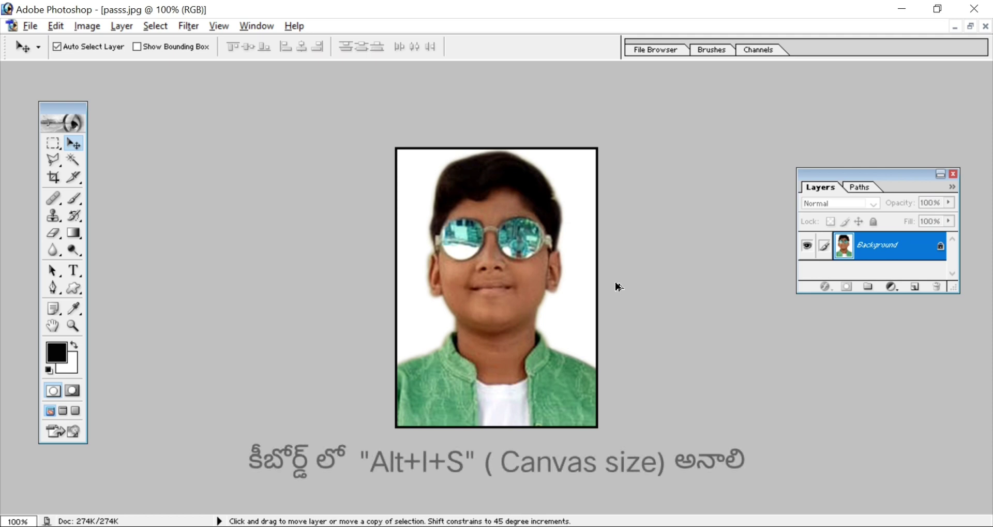
Resize the canvas to 1.5 × 2 inches, adding a white margin around the photo
key("alt+i")
key("s")
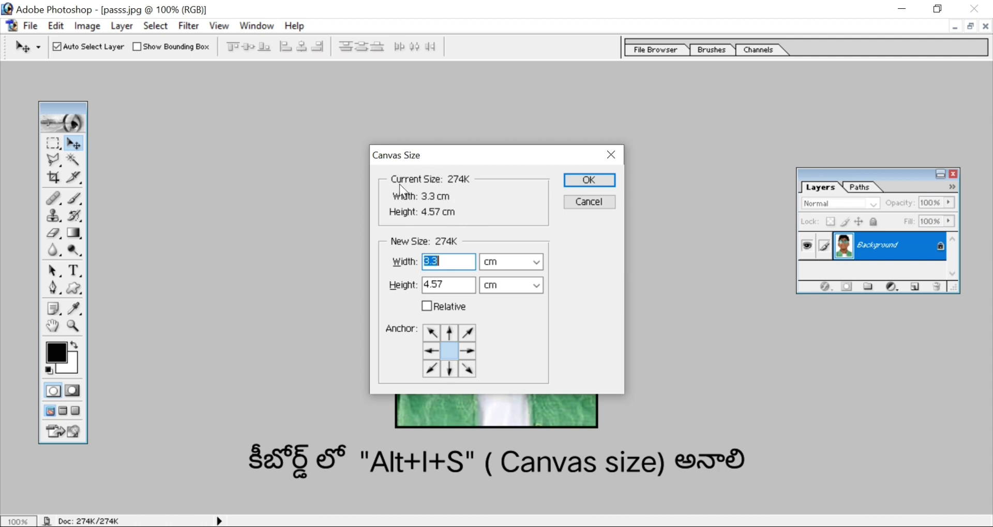
left_click(505, 261)
left_click(501, 302)
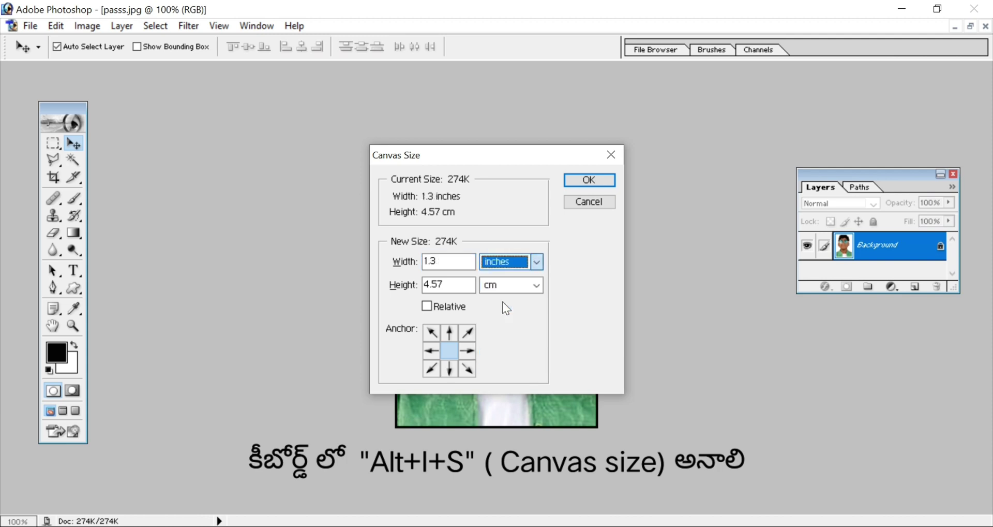
left_click(510, 285)
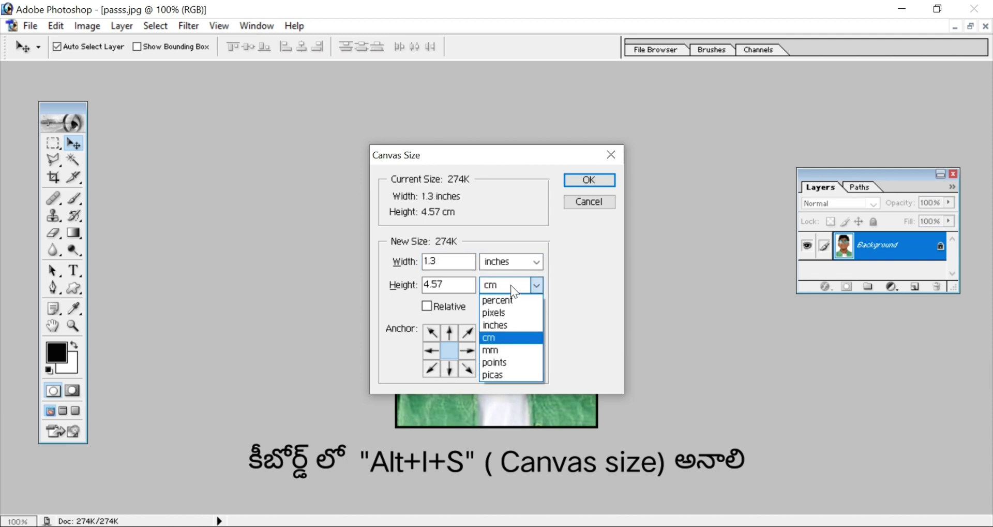
left_click(500, 323)
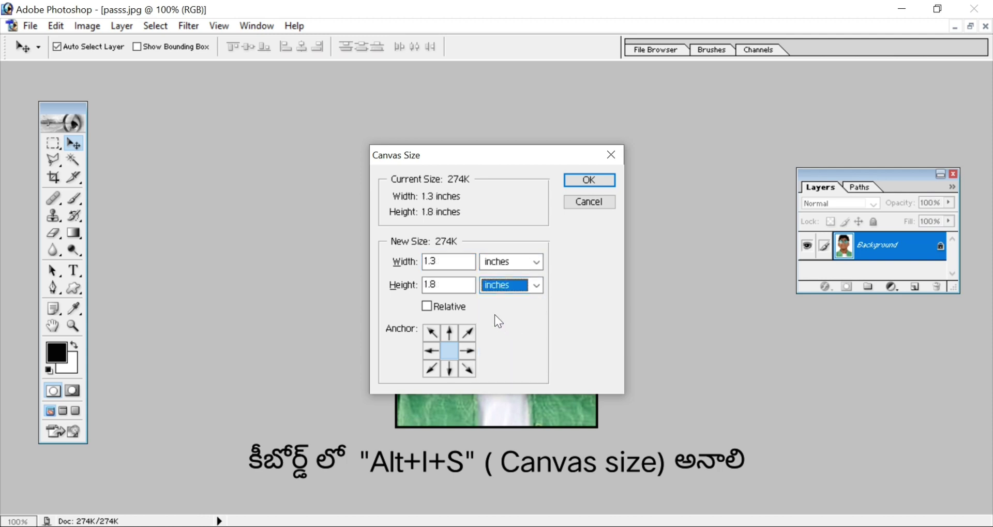
left_click(444, 260)
key("BackSpace")
key("BackSpace")
key("BackSpace")
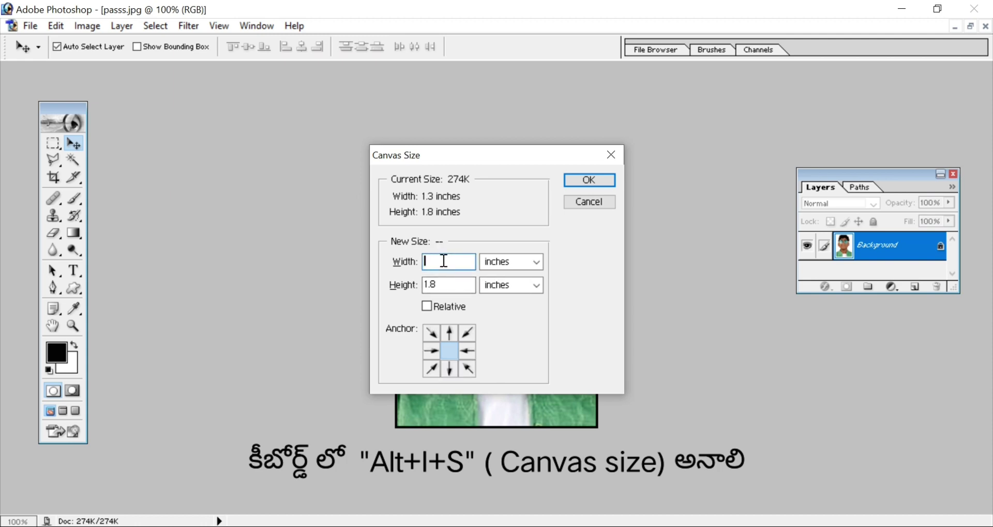
type("1.")
type("5")
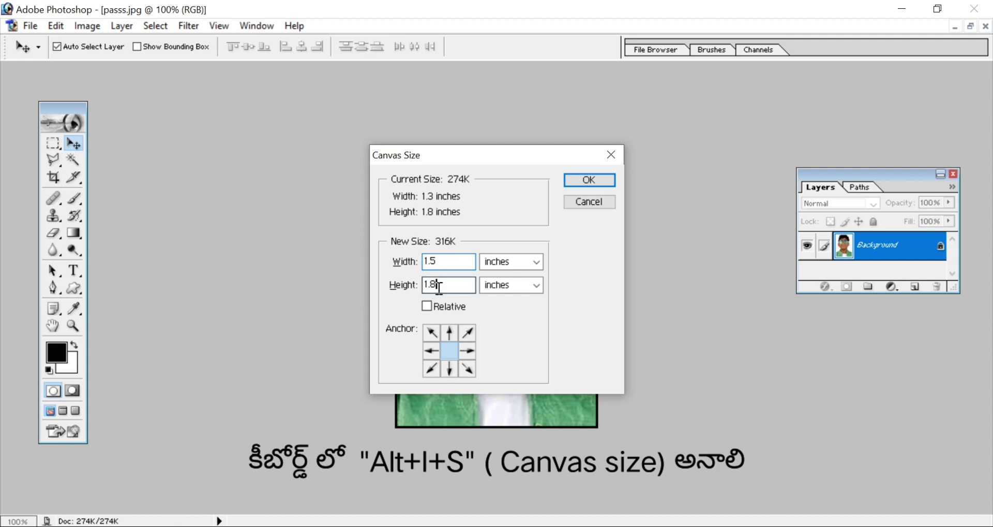
key("BackSpace")
key("BackSpace")
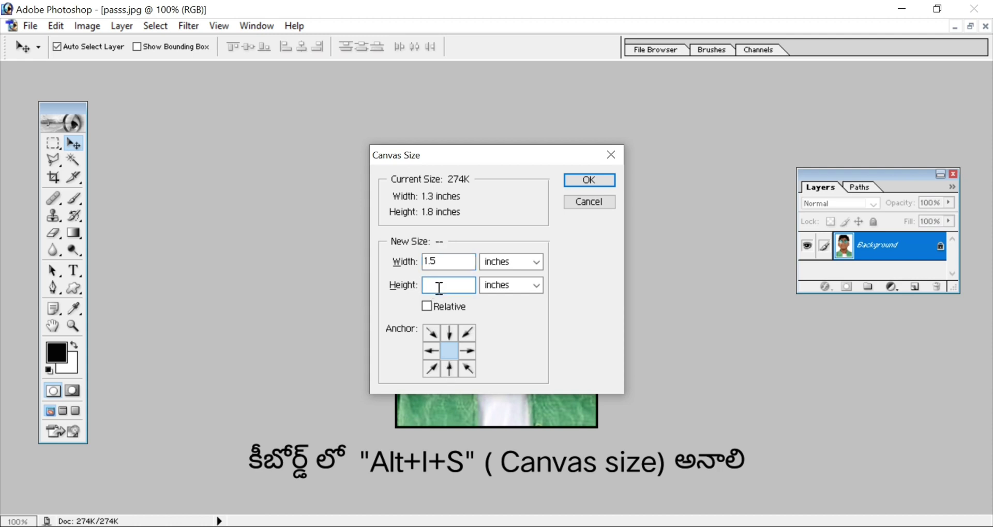
type("2")
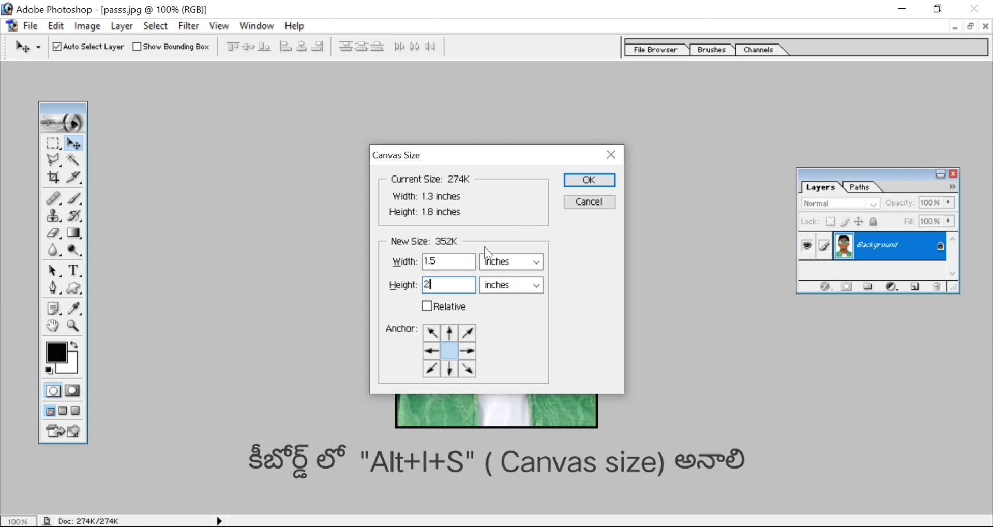
left_click(581, 181)
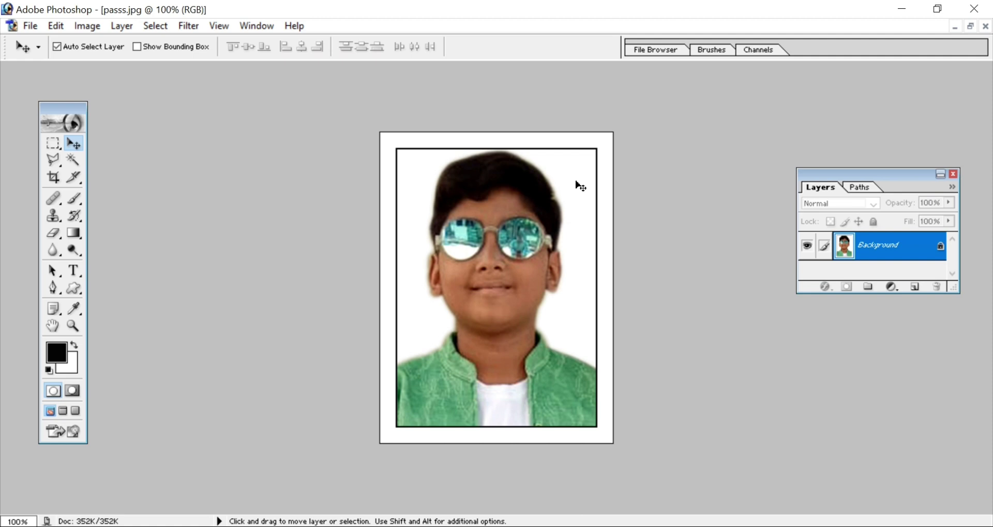
Define the bordered portrait as a pattern named '120'
key("alt")
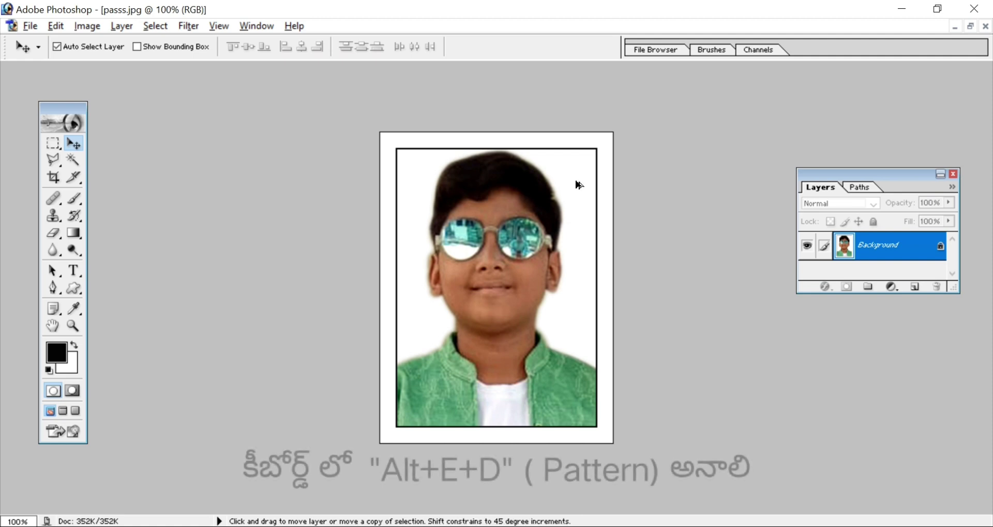
key("alt+e")
key("d")
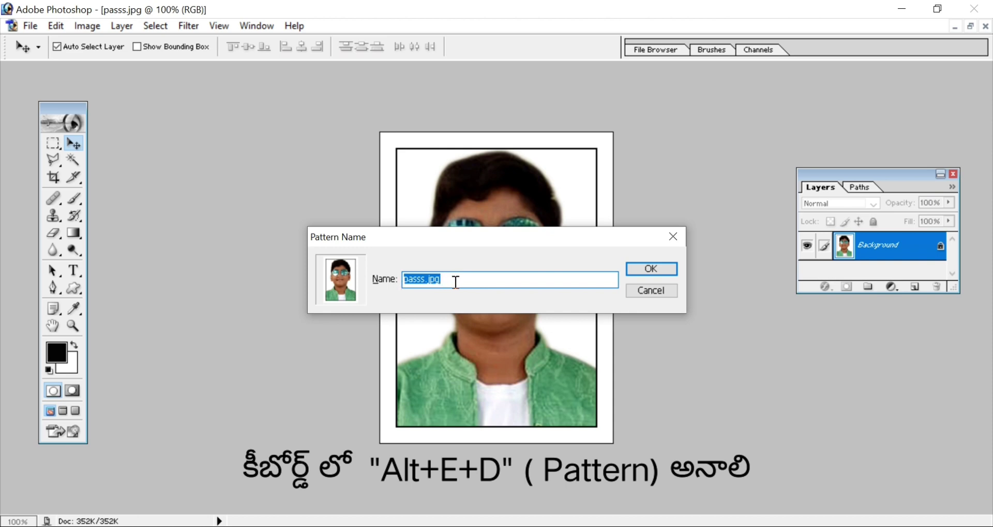
left_click(456, 282)
key("BackSpace")
key("BackSpace")
key("BackSpace")
key("BackSpace")
key("BackSpace")
key("BackSpace")
key("BackSpace")
key("BackSpace")
key("BackSpace")
type("12")
type("0")
left_click(637, 268)
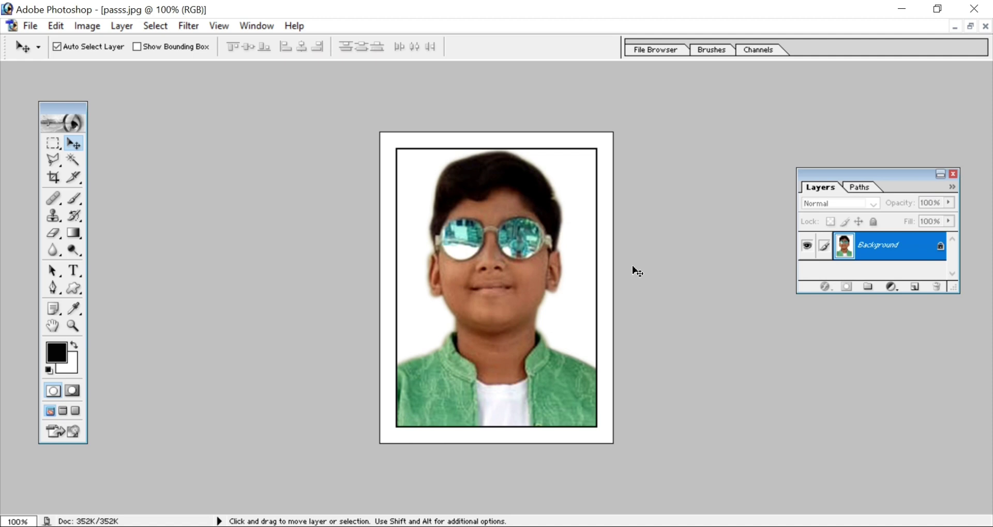
Create a white 6 × 4 inch document at 200 pixels/inch and maximize it
key("alt")
key("alt+f")
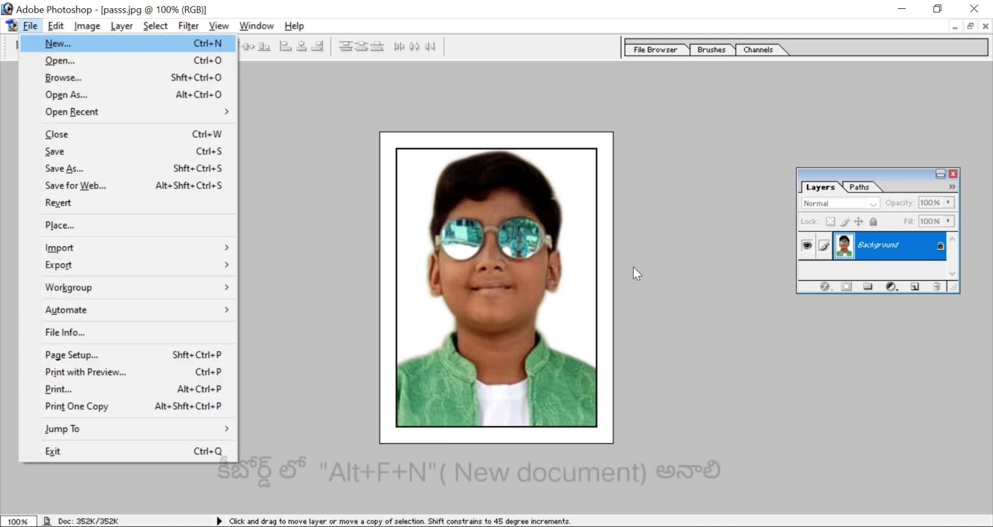
key("n")
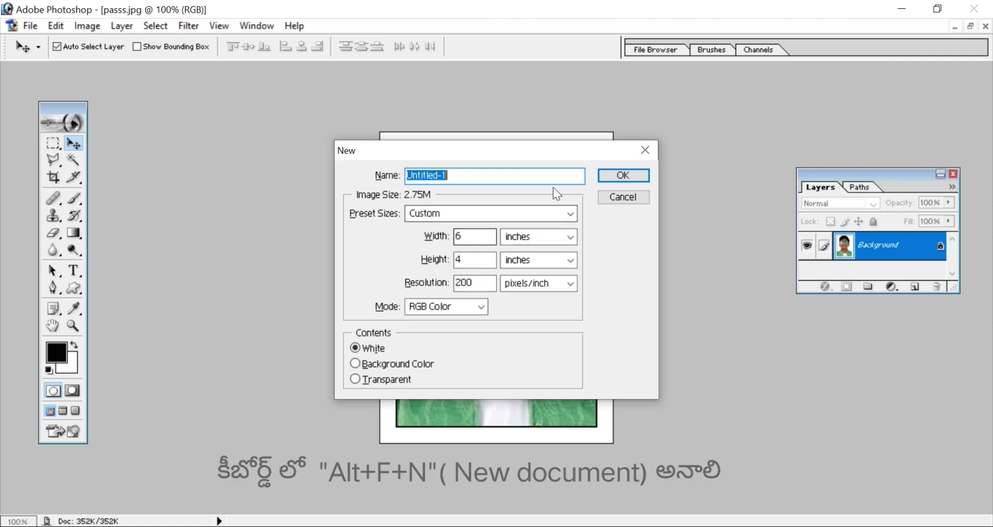
left_click(621, 177)
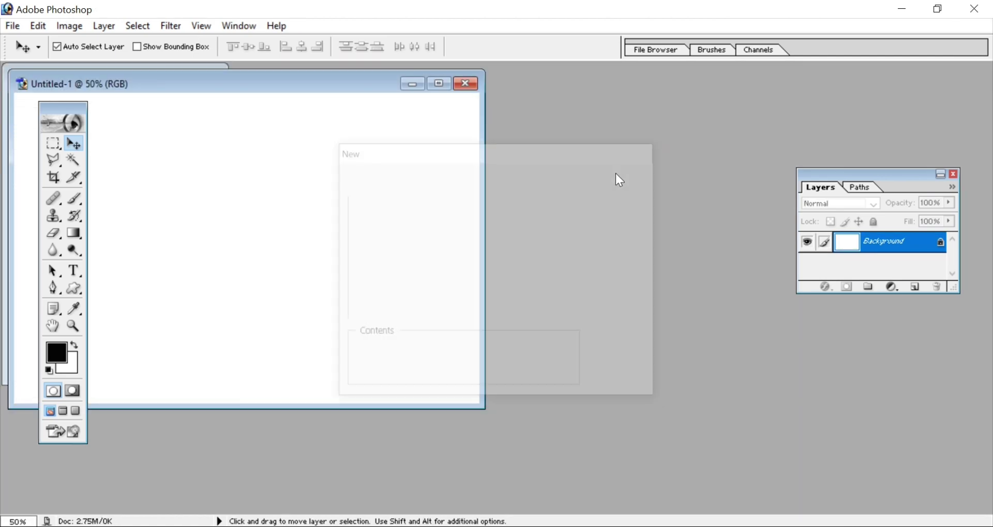
left_click(439, 88)
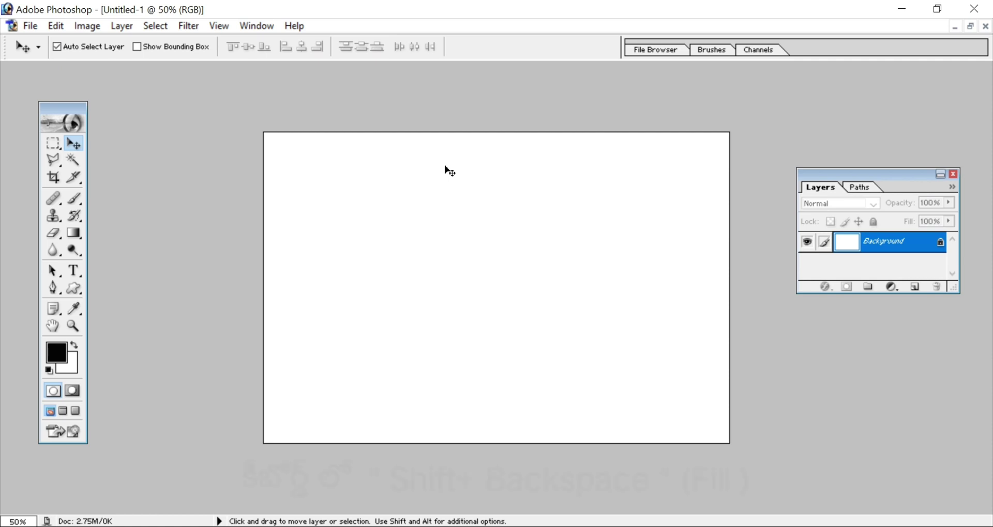
Fill the 6 × 4 inch sheet with the '120' custom pattern, tiling eight photos
key("shift")
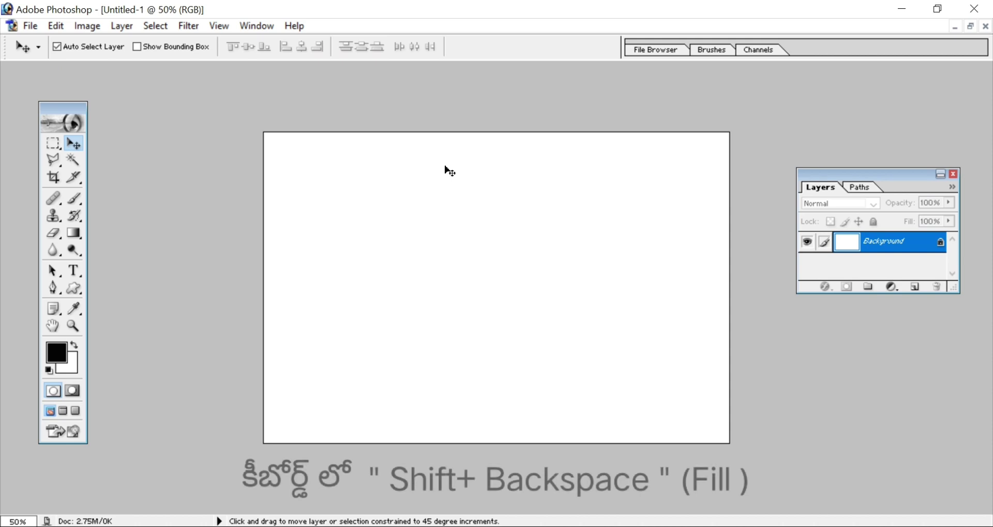
key("shift+BackSpace")
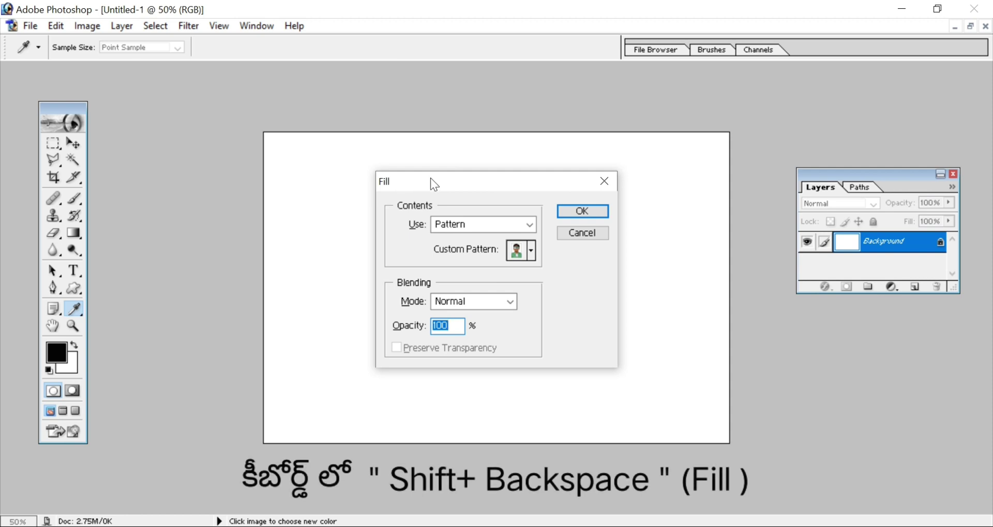
left_click_drag(432, 179, 370, 158)
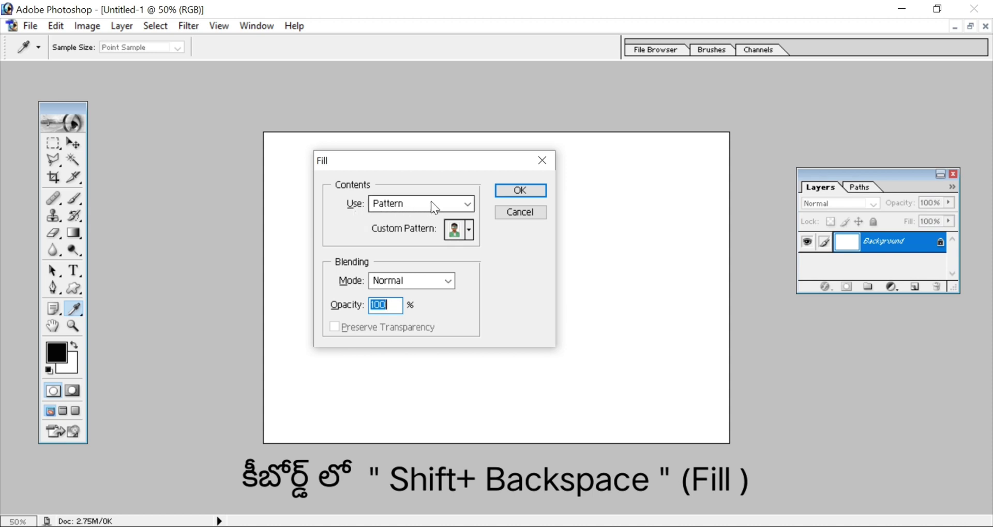
left_click(470, 203)
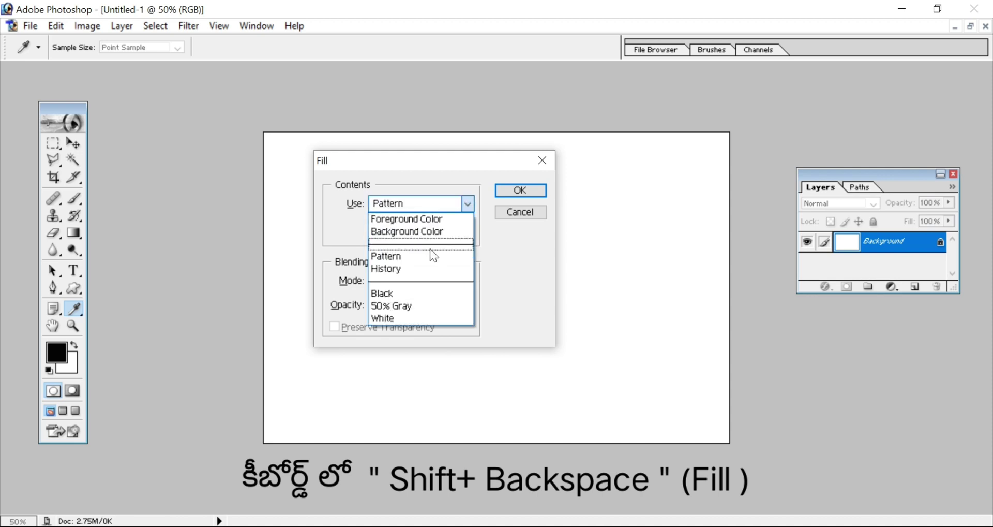
left_click(427, 231)
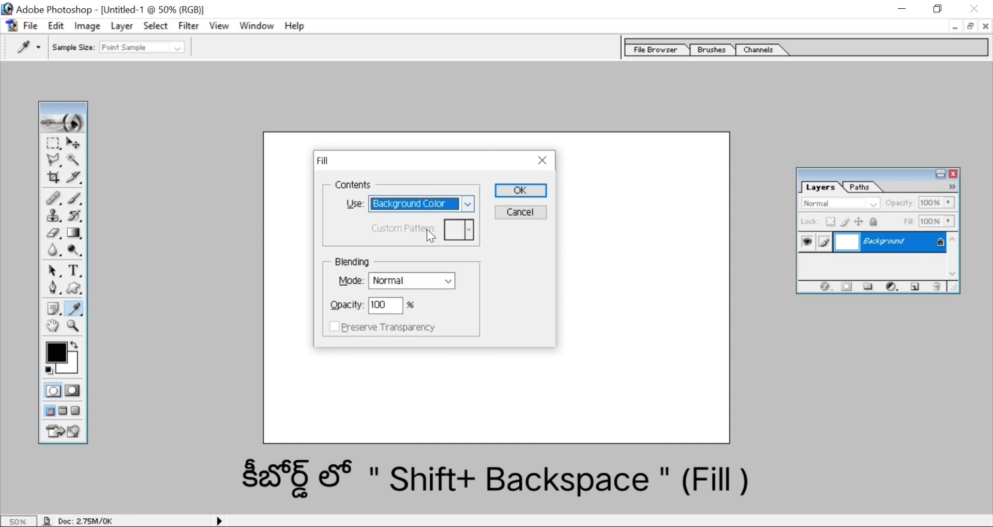
left_click(469, 203)
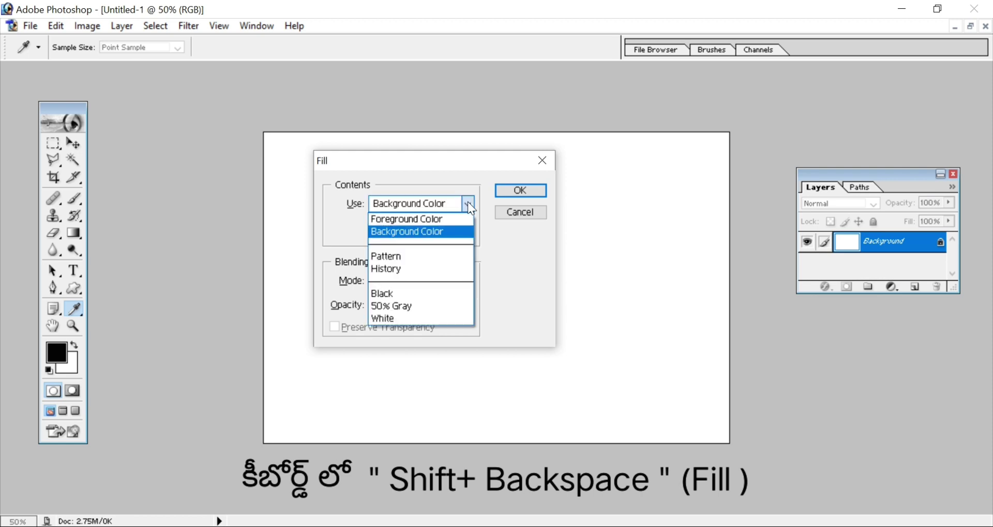
left_click(422, 257)
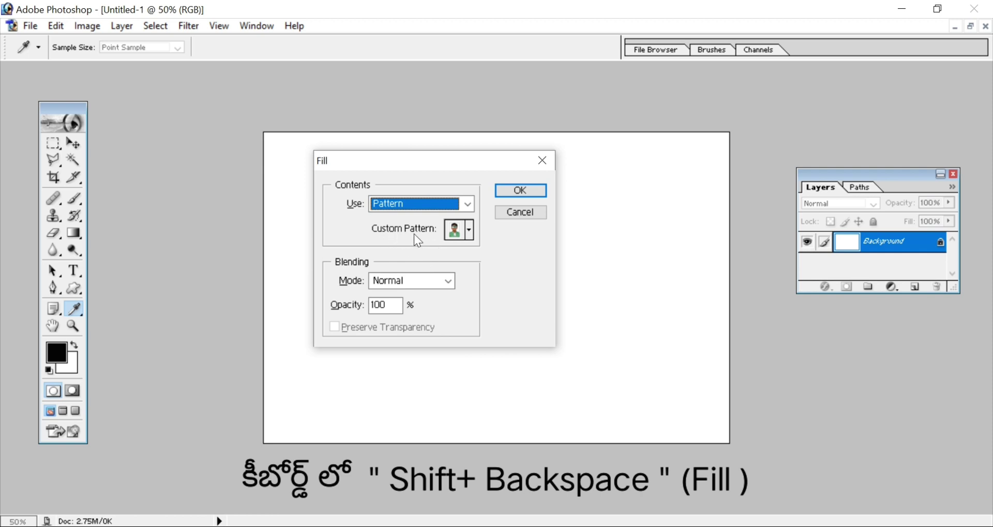
left_click(469, 232)
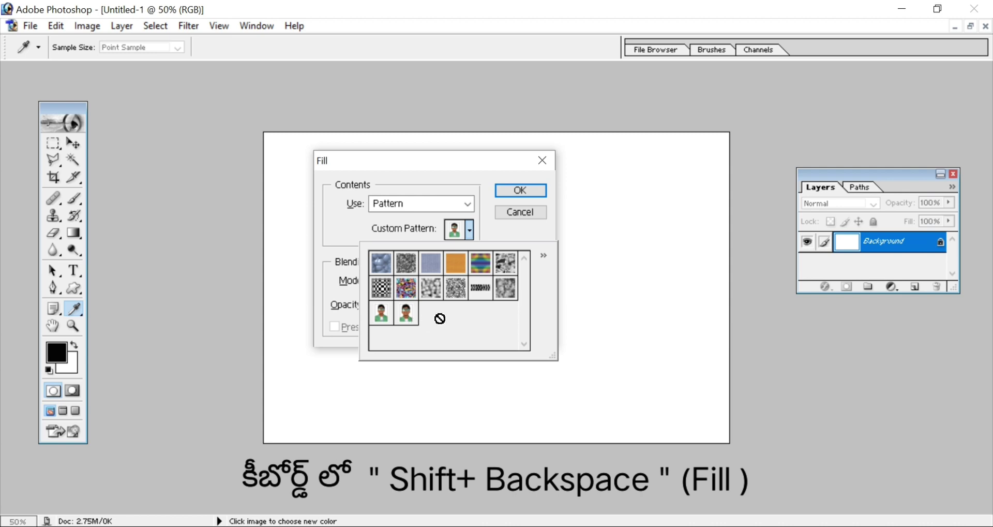
left_click(413, 318)
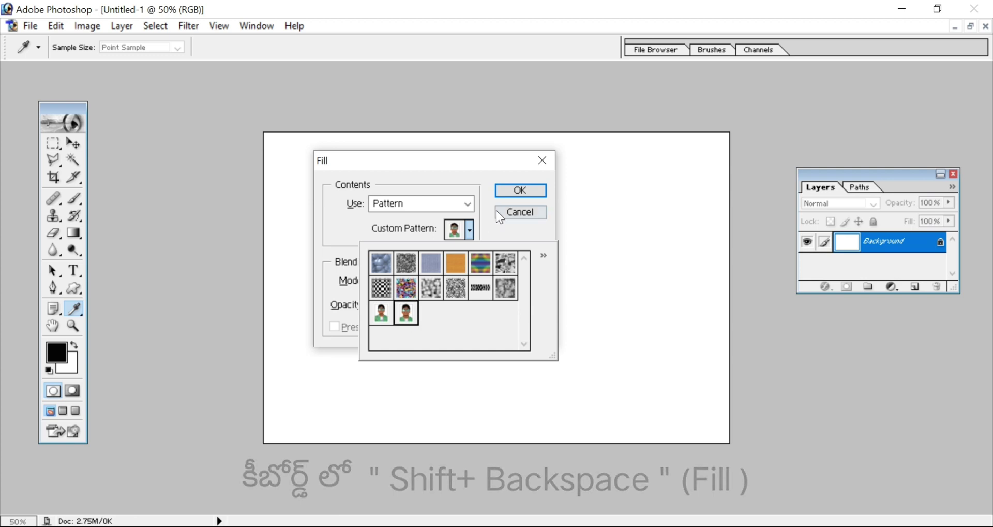
left_click(508, 194)
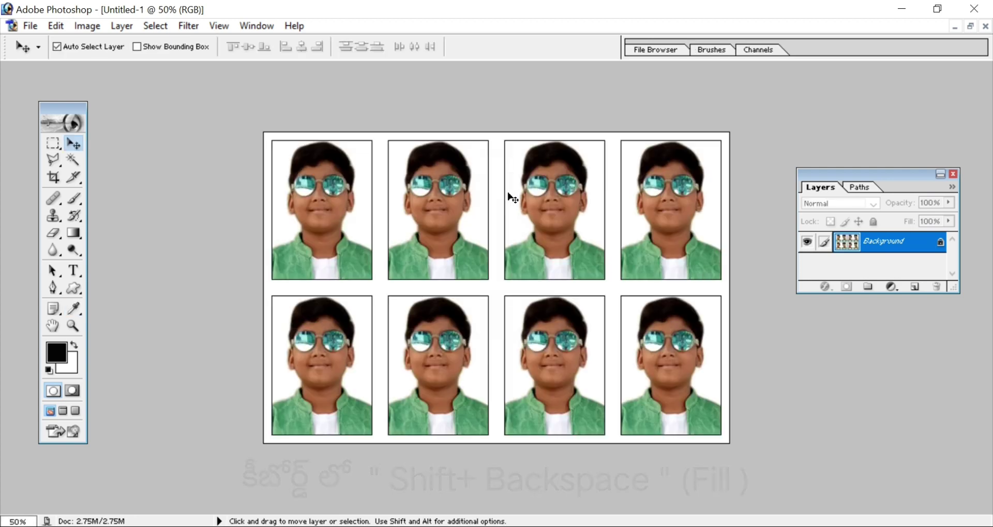